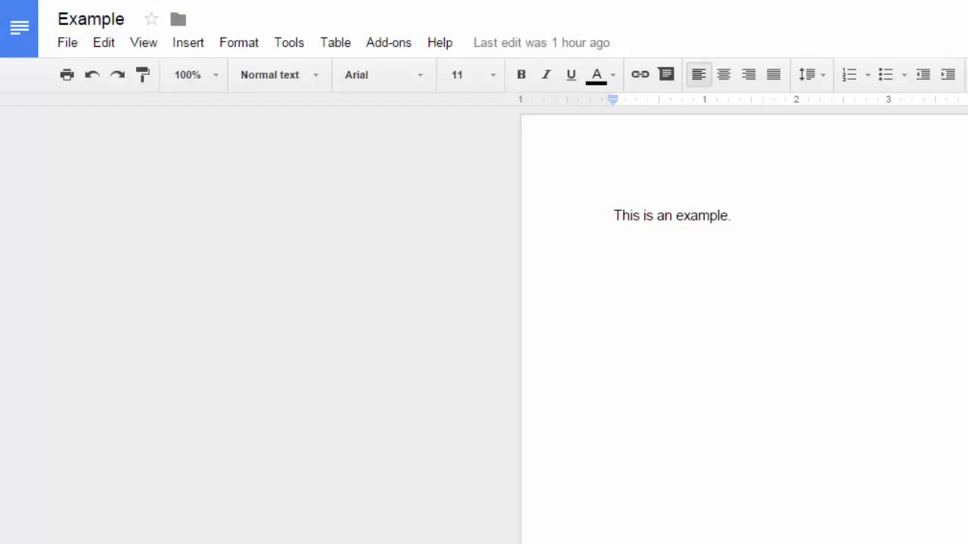
- Download the Example document as a Microsoft Word (.docx) file
left_click(67, 42)
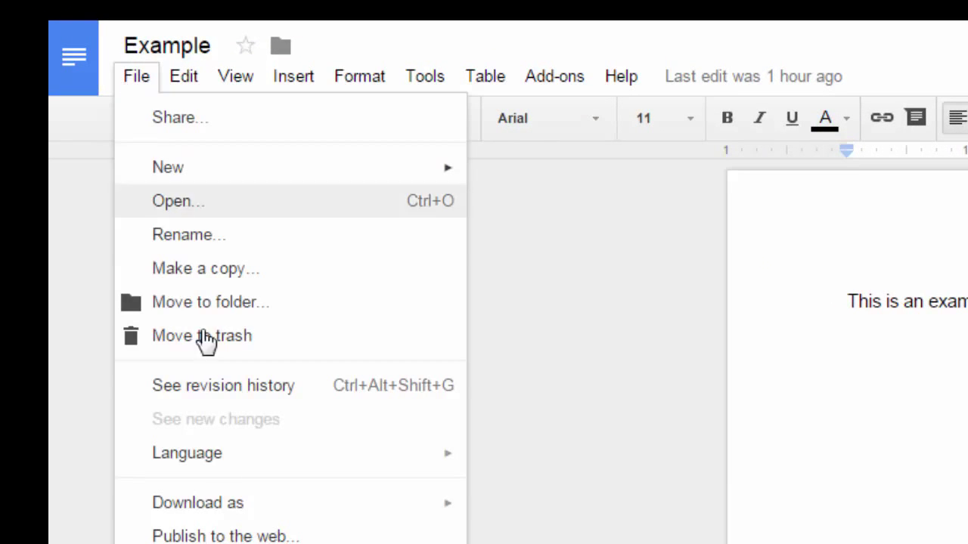
mouse_move(183, 507)
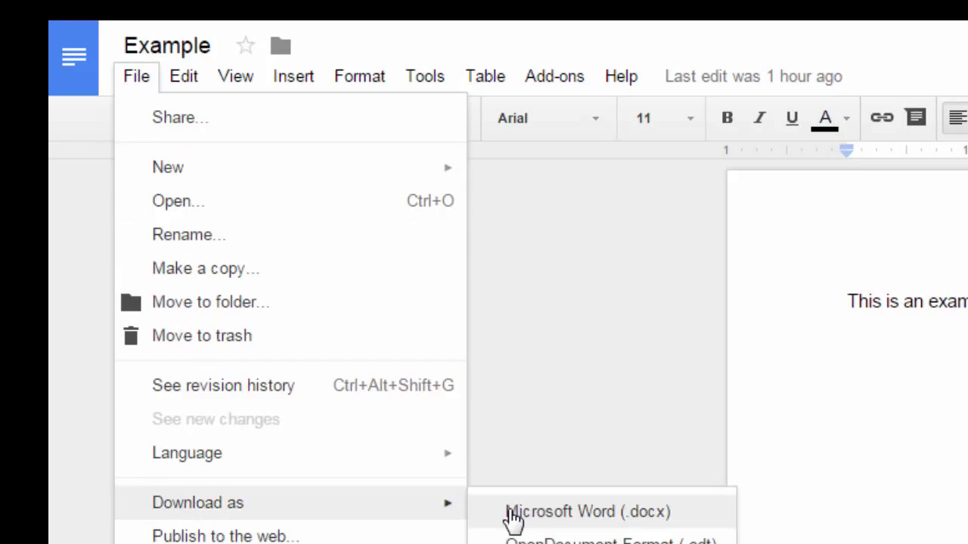
left_click(140, 85)
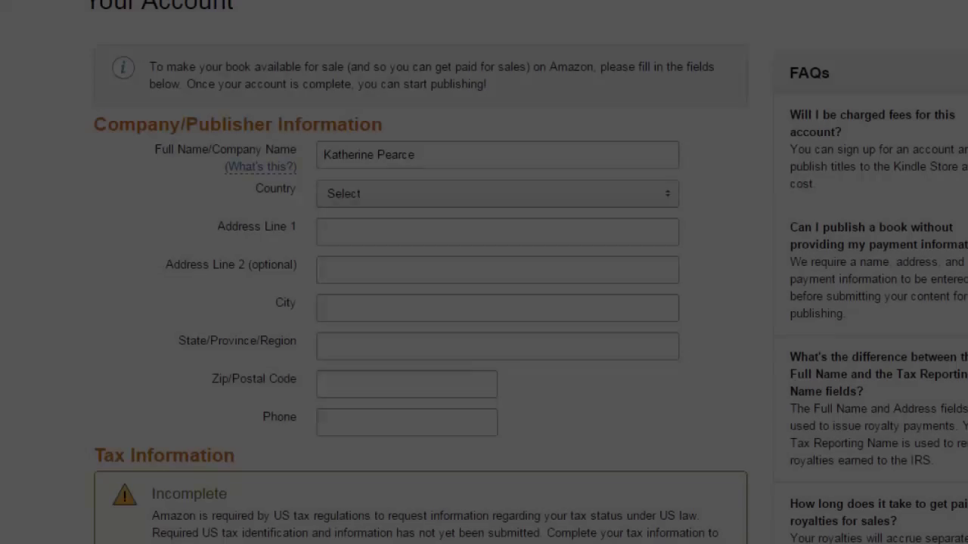
- Review the tax and royalty payment sections of the Kindle Direct Publishing account, and start a new title from the Bookshelf
scroll(483, 272, "down", 4)
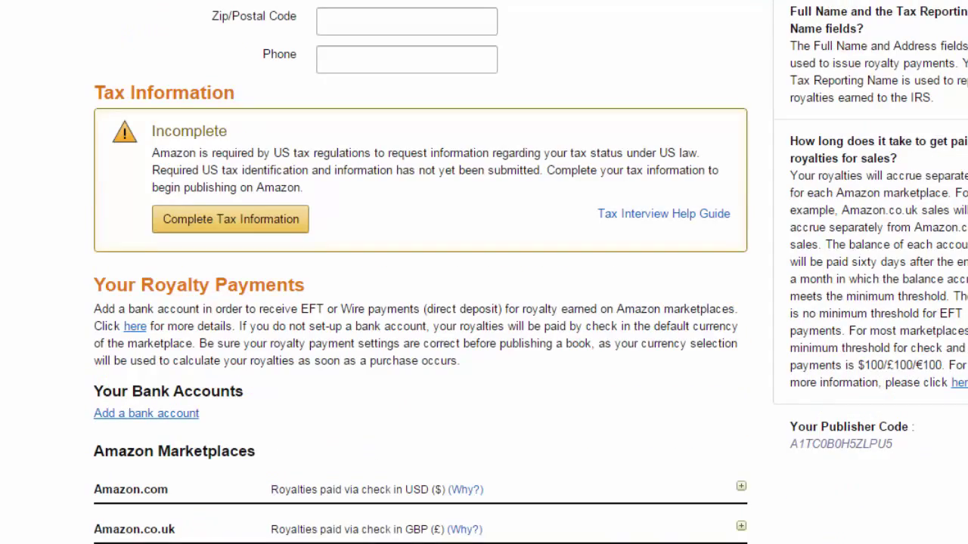
scroll(484, 272, "down", 4)
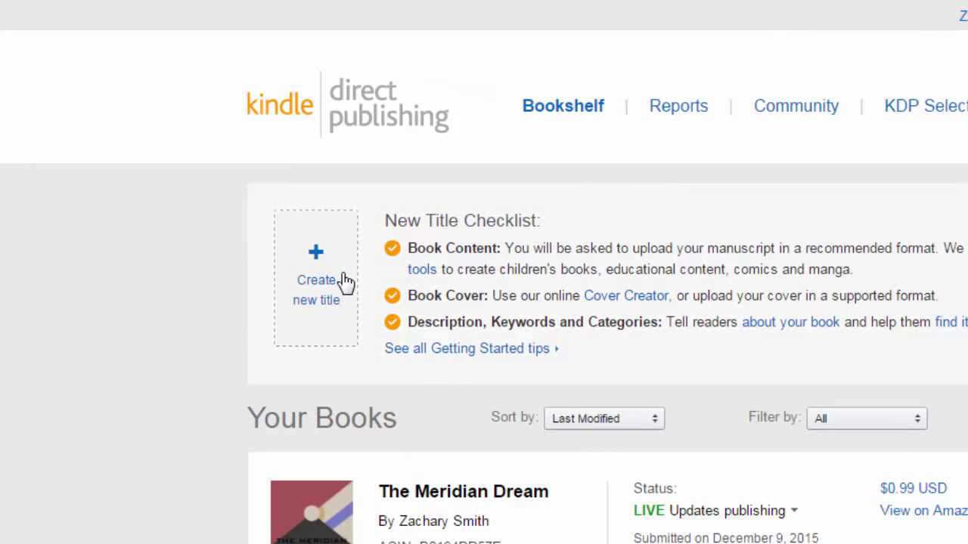
left_click(345, 282)
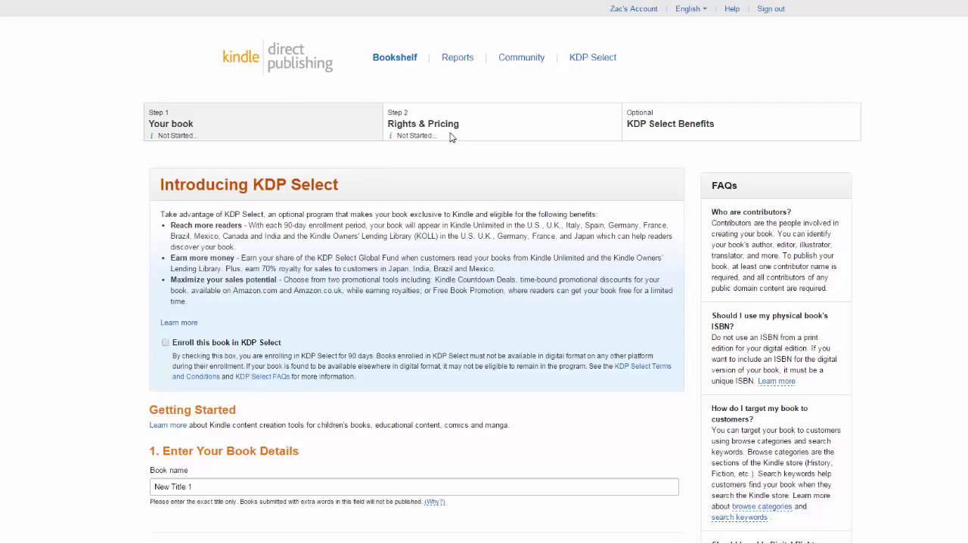
- Set the book name to "The Meridian Dream" in the book details
key("ctrl+a")
key("BackSpace")
left_click(185, 486)
type("T")
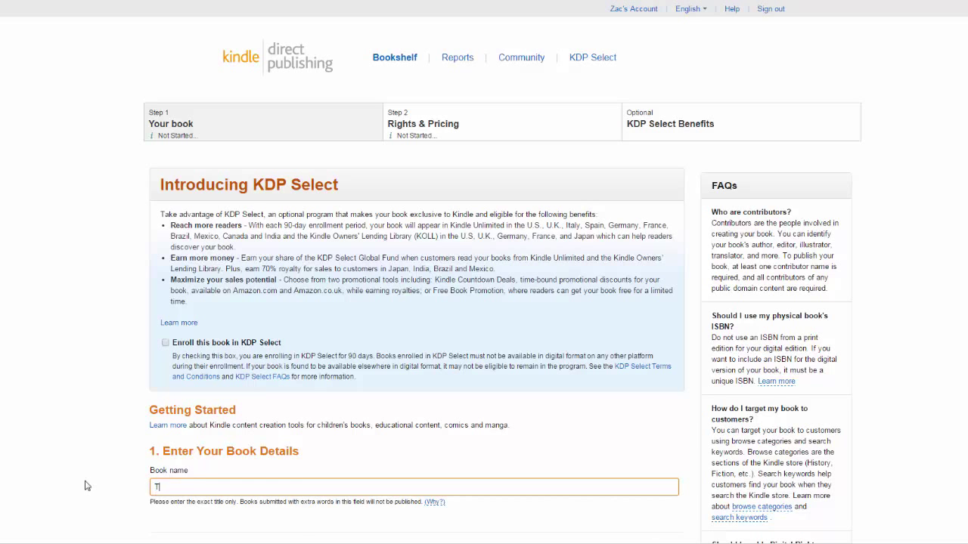
type("he Meridian Dream")
- Enter the book description beginning "In a world where everyone has a crown and civil war consumes the land, everyone has a story."
scroll(85, 486, "down", 3)
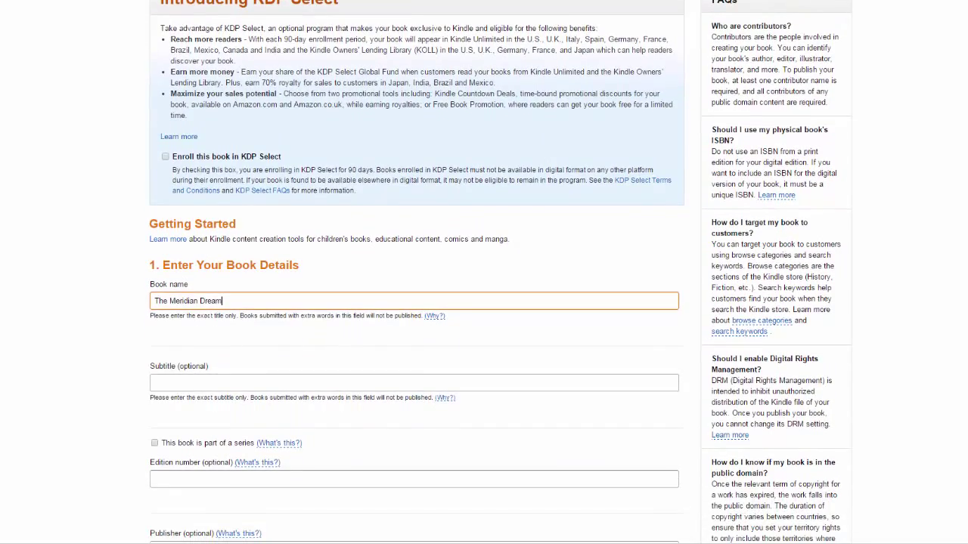
scroll(86, 485, "down", 2)
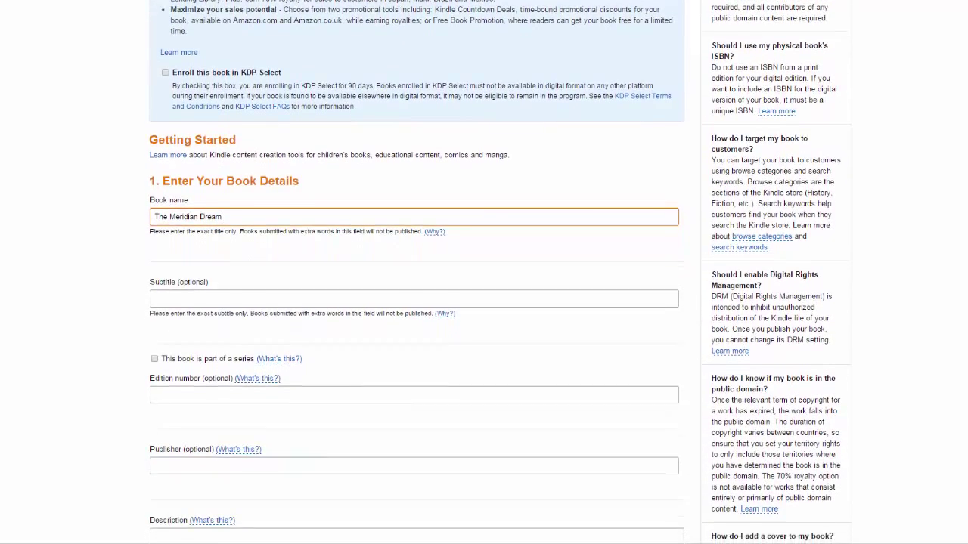
scroll(500, 272, "down", 1)
scroll(500, 273, "down", 1)
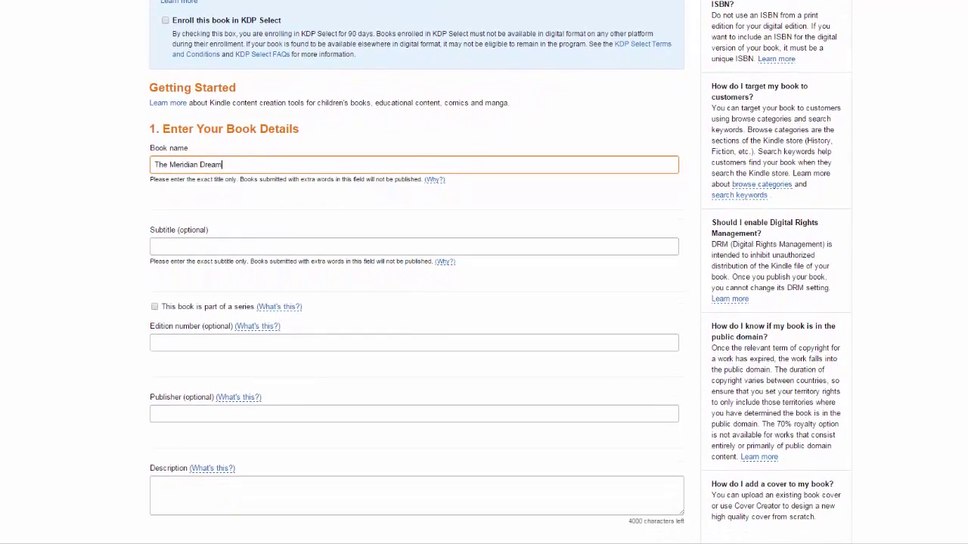
scroll(500, 273, "down", 1)
scroll(500, 272, "down", 1)
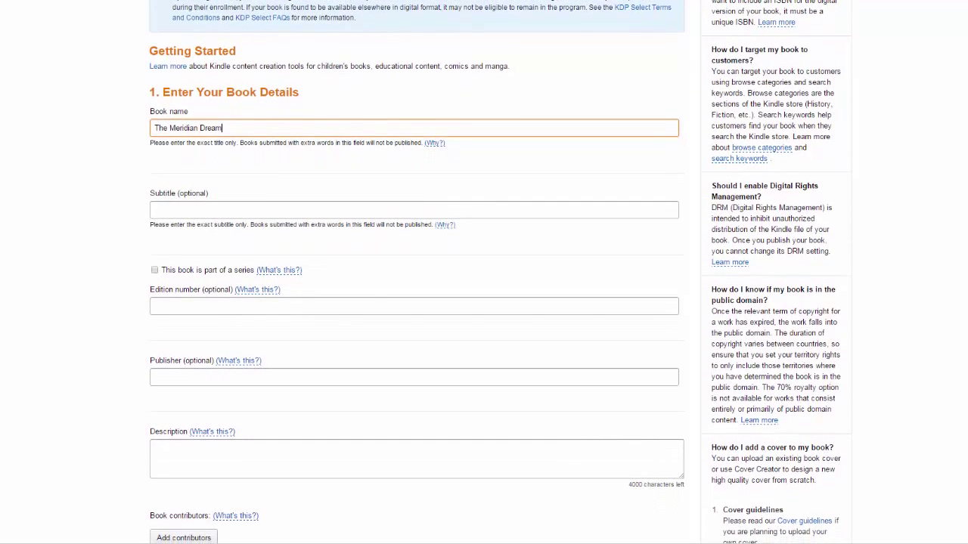
scroll(500, 272, "down", 1)
scroll(499, 272, "down", 1)
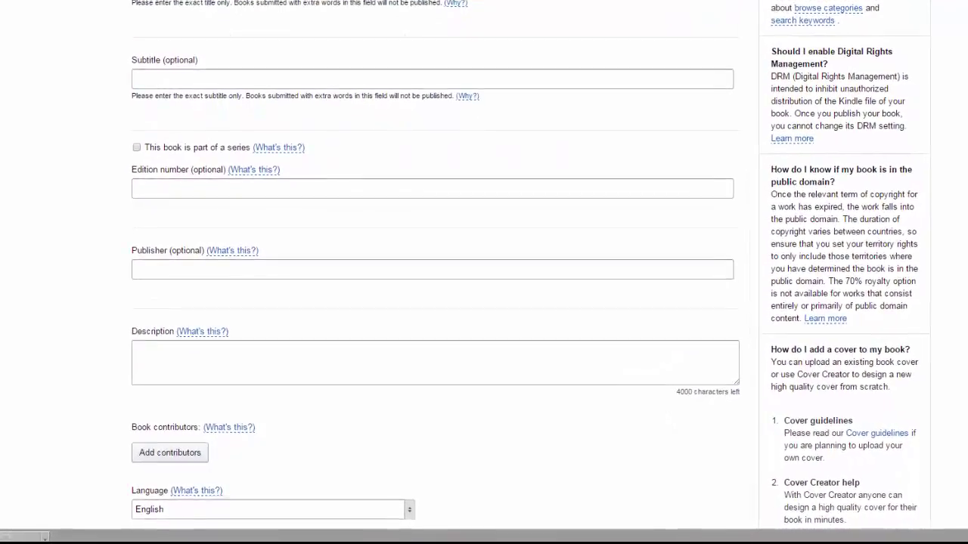
left_click(397, 358)
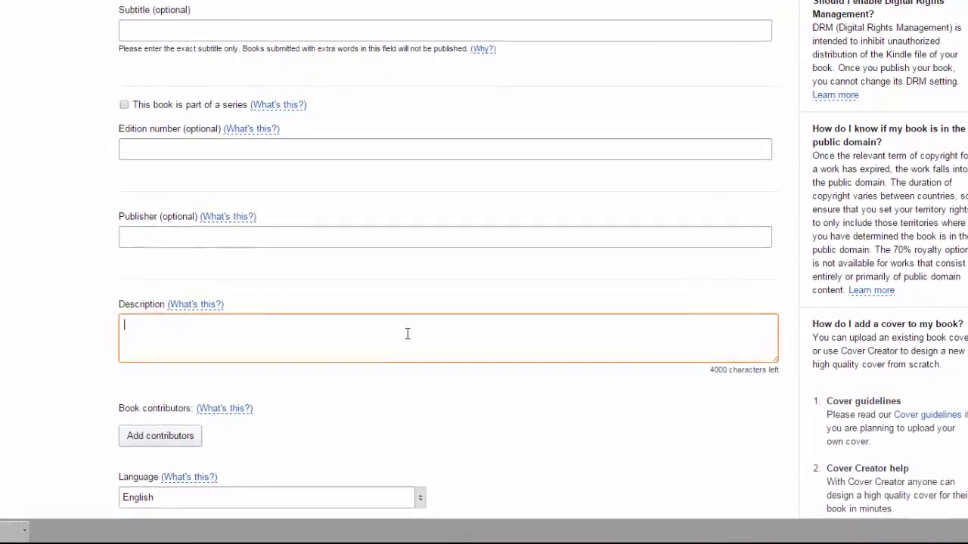
type("In a world where everyone has a crown and civil war consumes the land, everyone has a story. When an author has to flee her country, she finds a nice place to write her own story—and to eat some good food.")
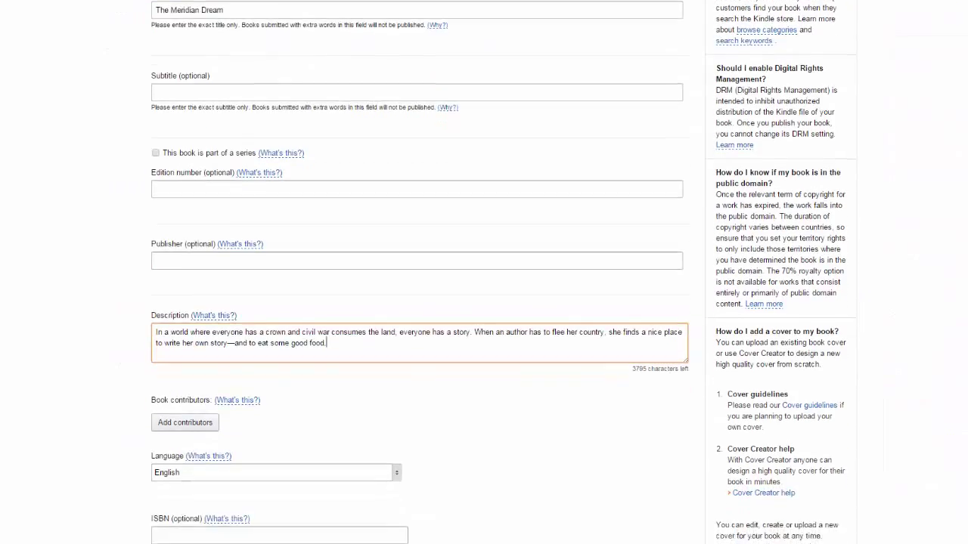
- Add a book contributor with the author's first and last name and the title Author, and save it
scroll(810, 305, "down", 1)
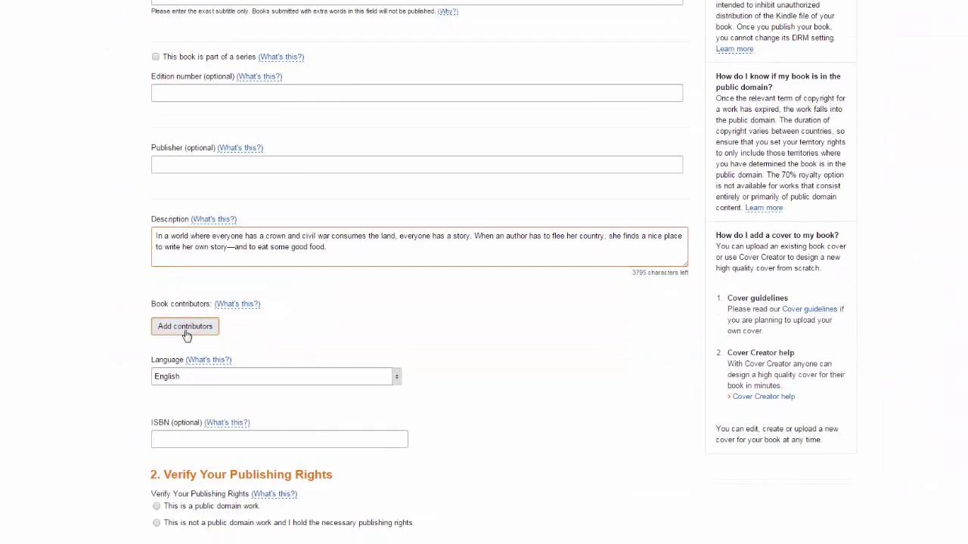
left_click(185, 330)
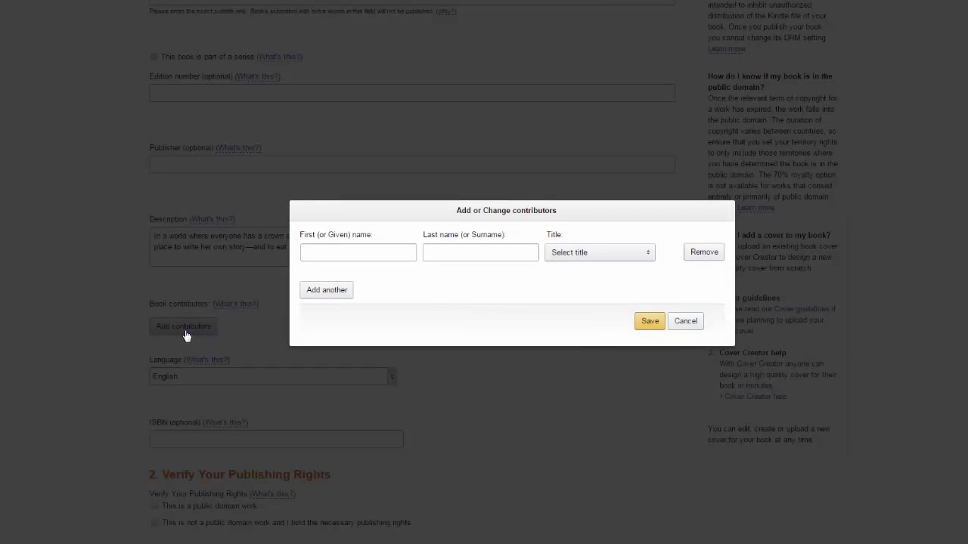
left_click(335, 256)
type("Zachary")
key("Tab")
type("Smith")
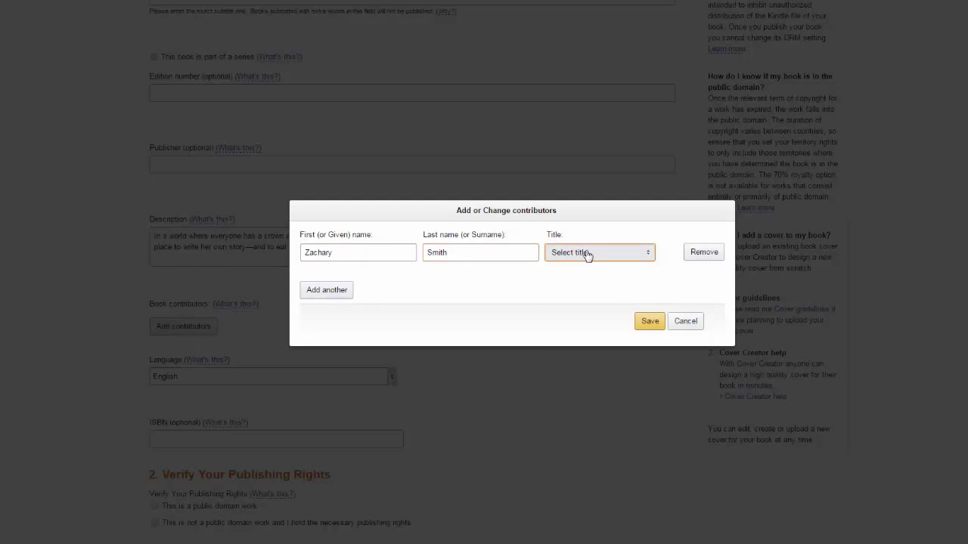
left_click(587, 254)
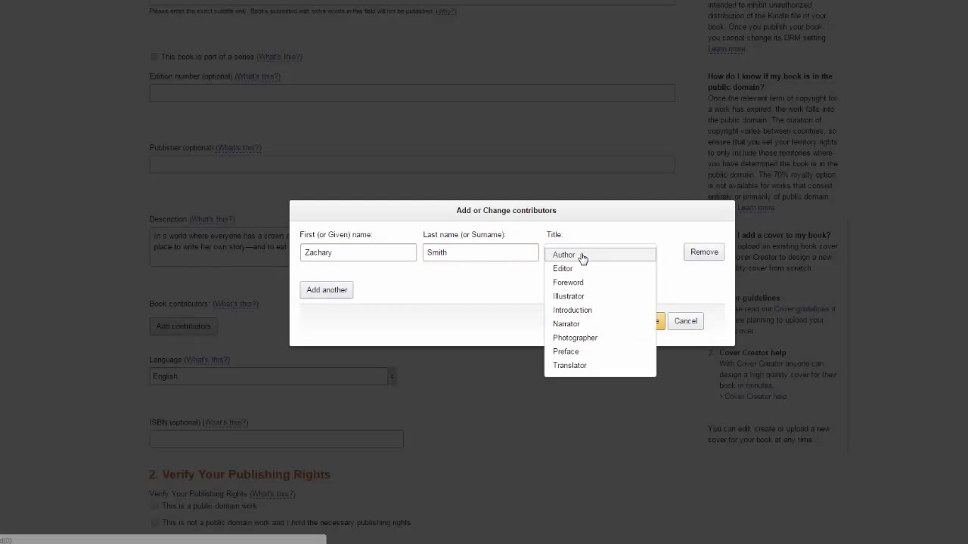
left_click(582, 257)
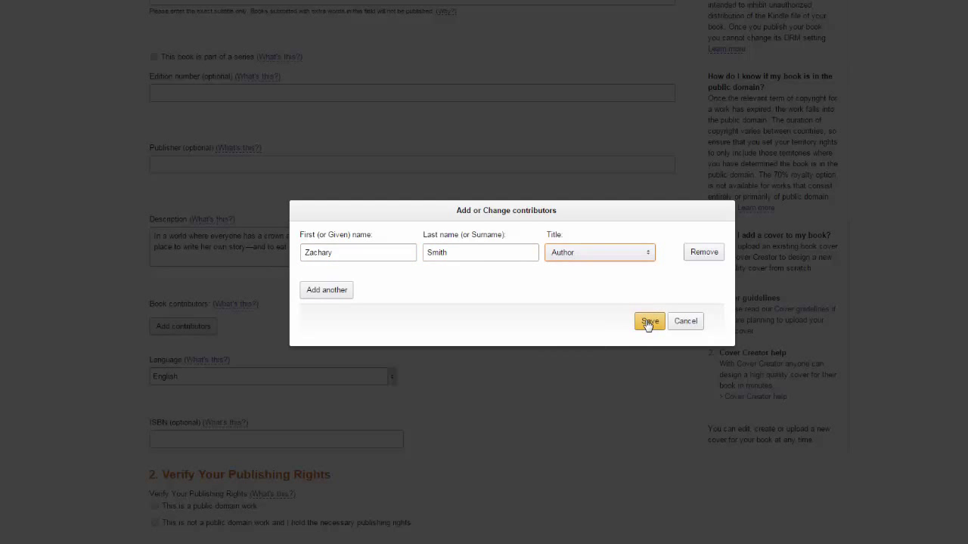
left_click(648, 322)
- Declare the book not a public domain work with publishing rights held, and add the category FICTION > Dystopian
scroll(618, 320, "down", 3)
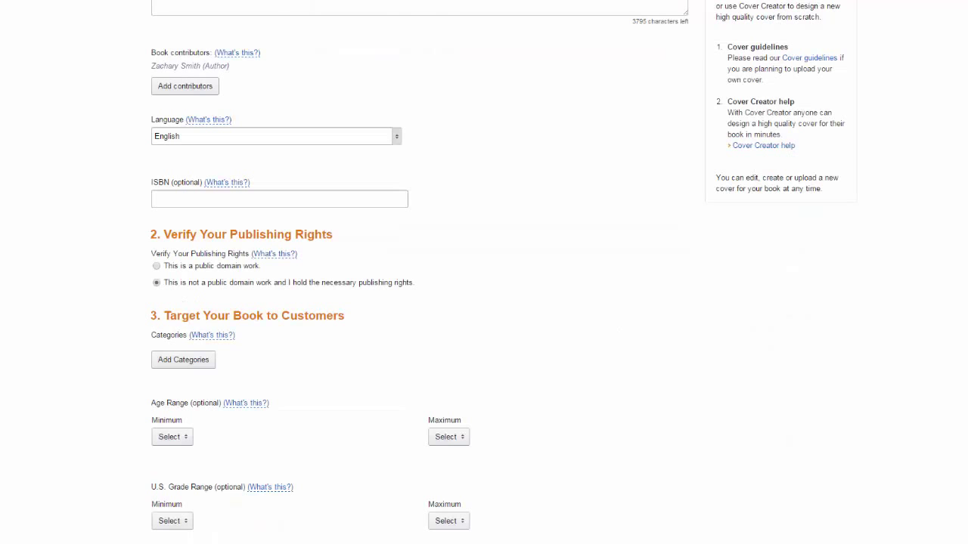
scroll(504, 272, "down", 3)
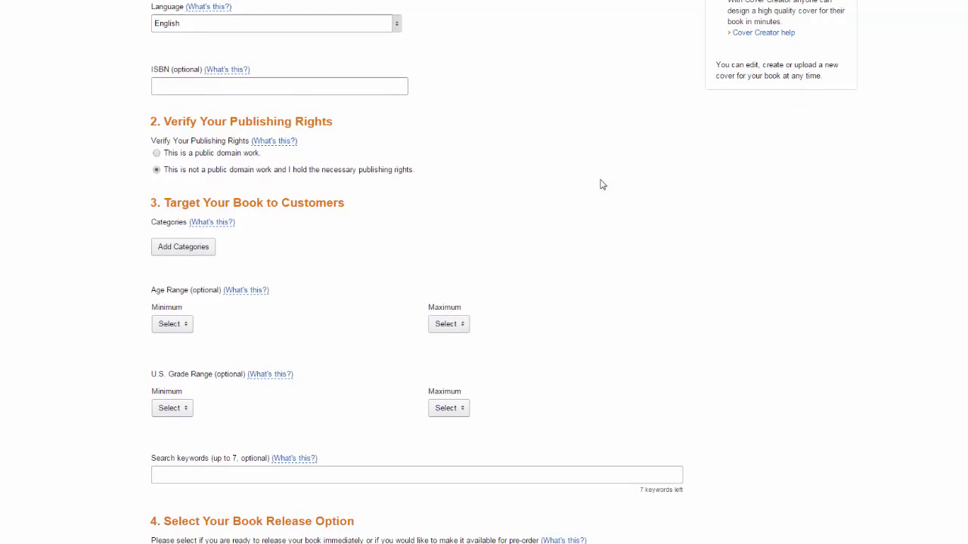
left_click(181, 246)
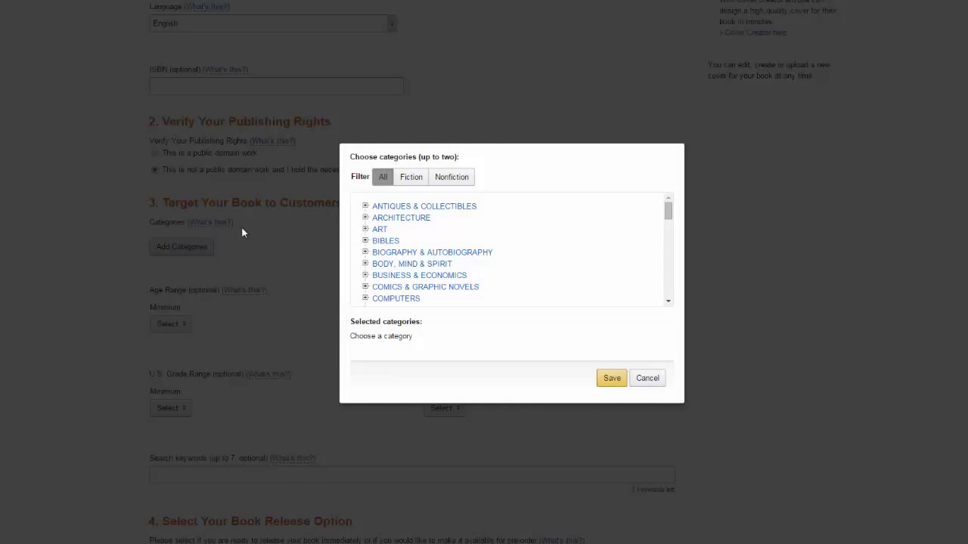
mouse_move(666, 208)
left_mouse_down()
mouse_move(668, 233)
mouse_move(669, 223)
left_mouse_up()
left_click(364, 252)
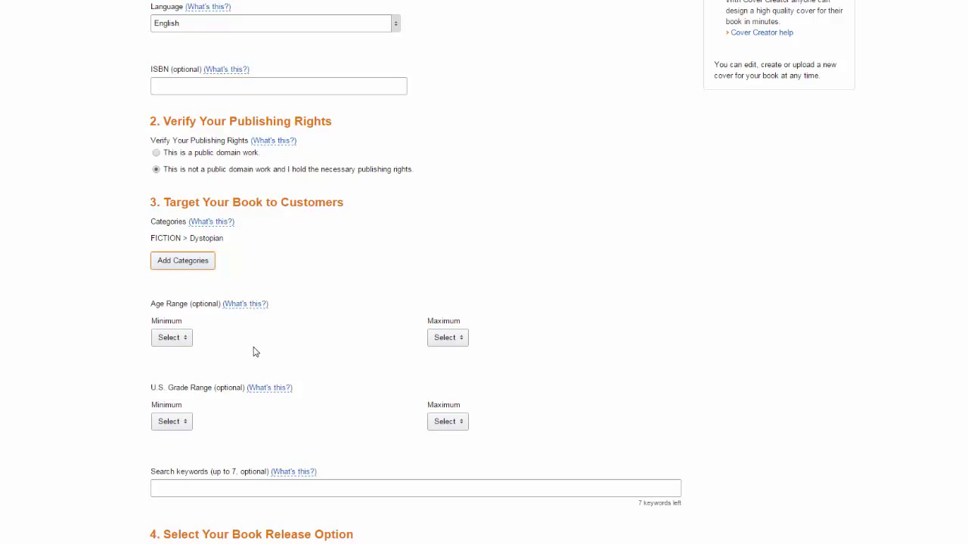
- Set the minimum age to 18+ and the minimum U.S. grade to 12th grade
left_click(184, 339)
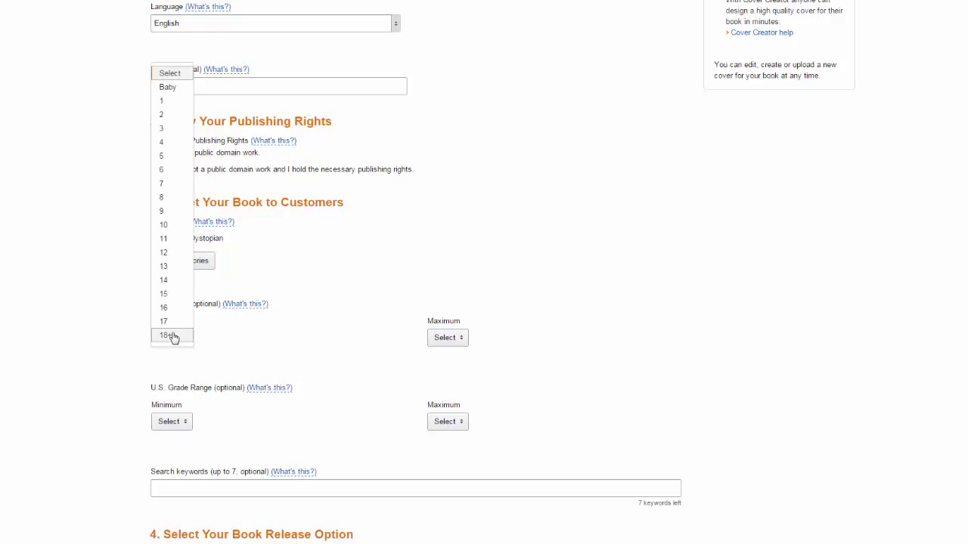
left_click(173, 337)
left_click(172, 423)
left_click(186, 420)
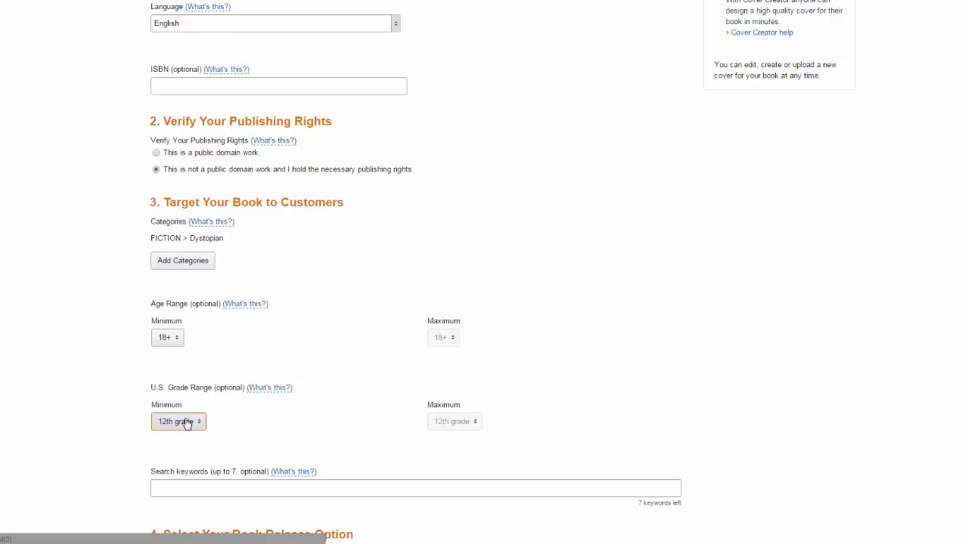
left_click(317, 407)
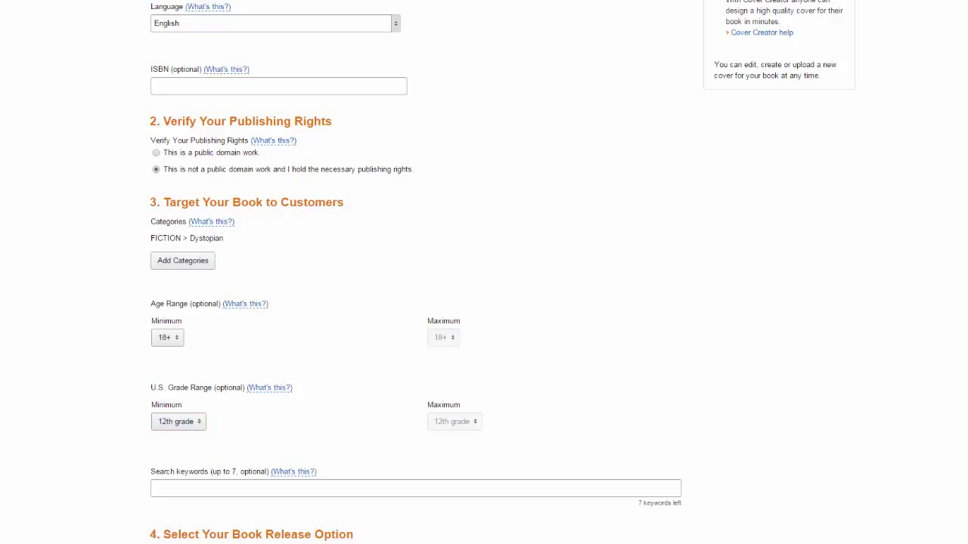
- Enter "crowns, kings, war" as the book's search keywords
scroll(484, 302, "down", 3)
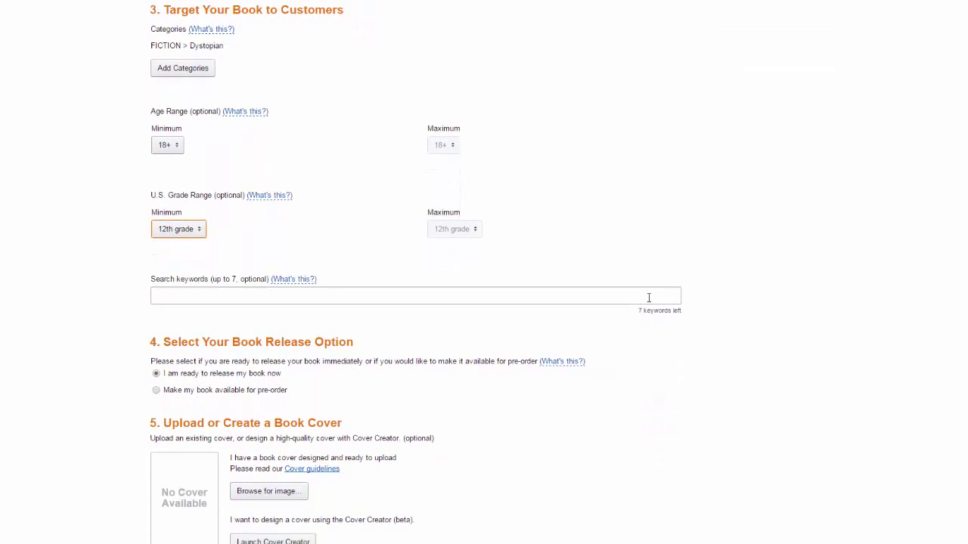
left_click(643, 297)
type("crowns, kings, war")
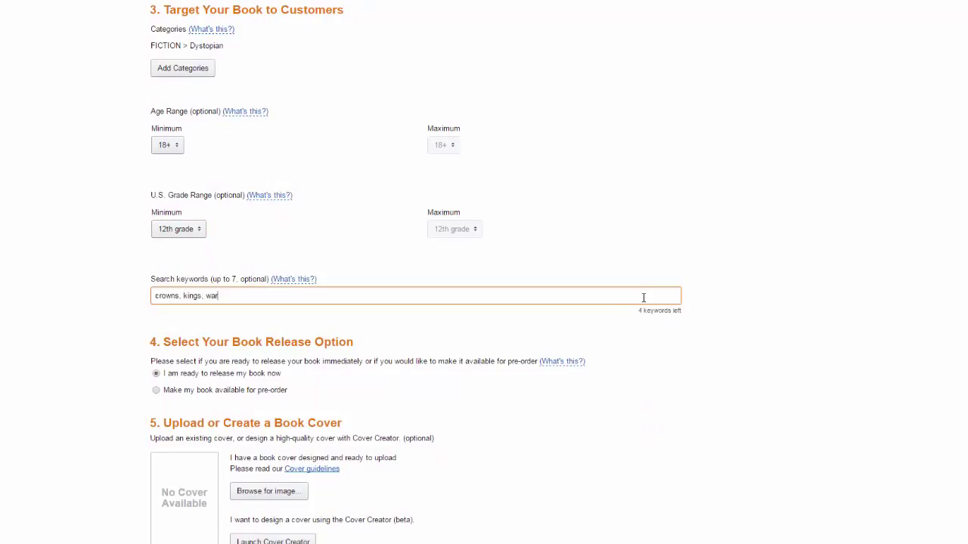
key("Tab")
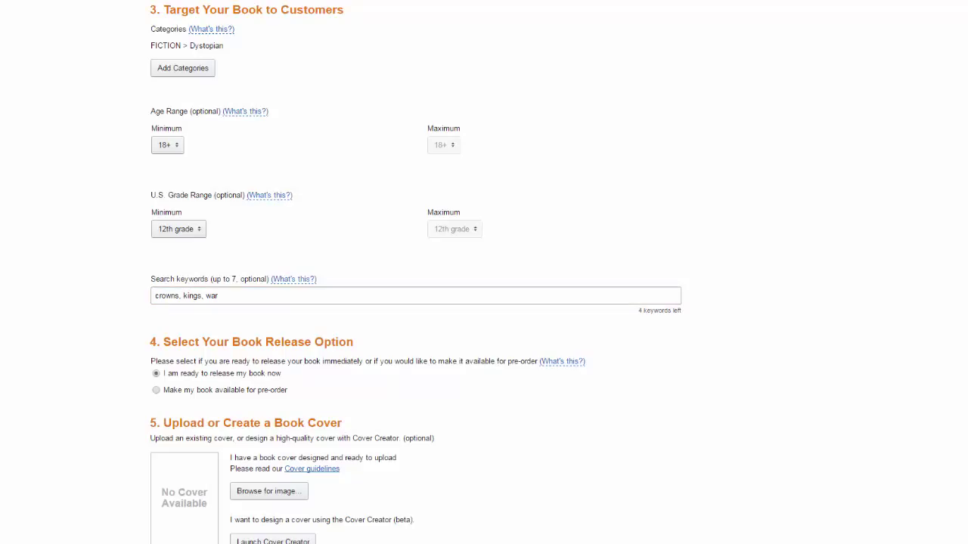
left_click(218, 296)
- Upload the example DOCX as the book content file, with digital rights management not enabled
scroll(416, 302, "down", 2)
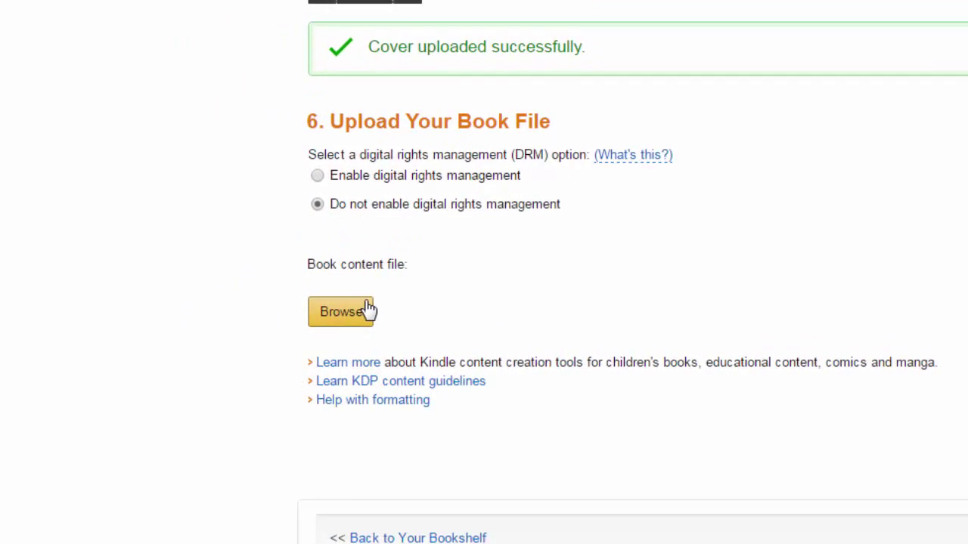
left_click(291, 488)
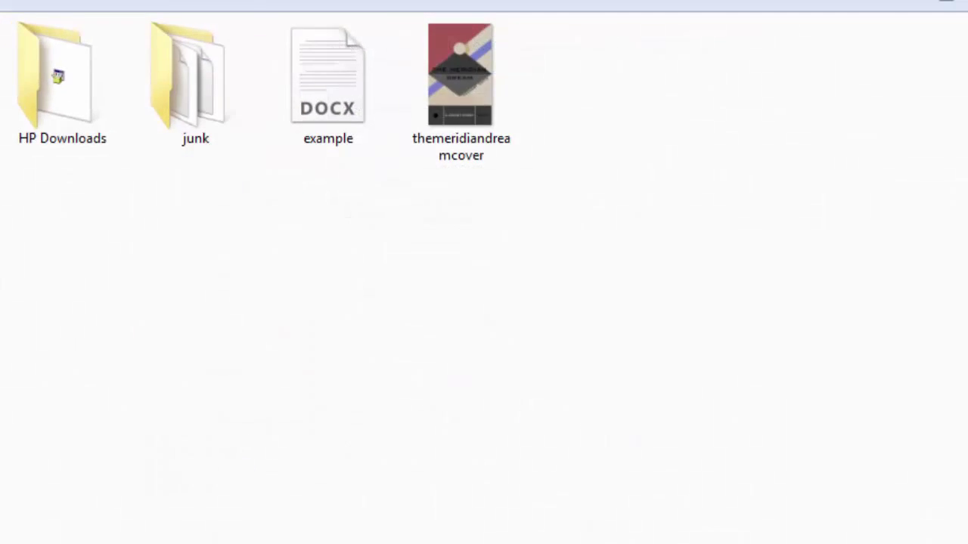
double_click(338, 111)
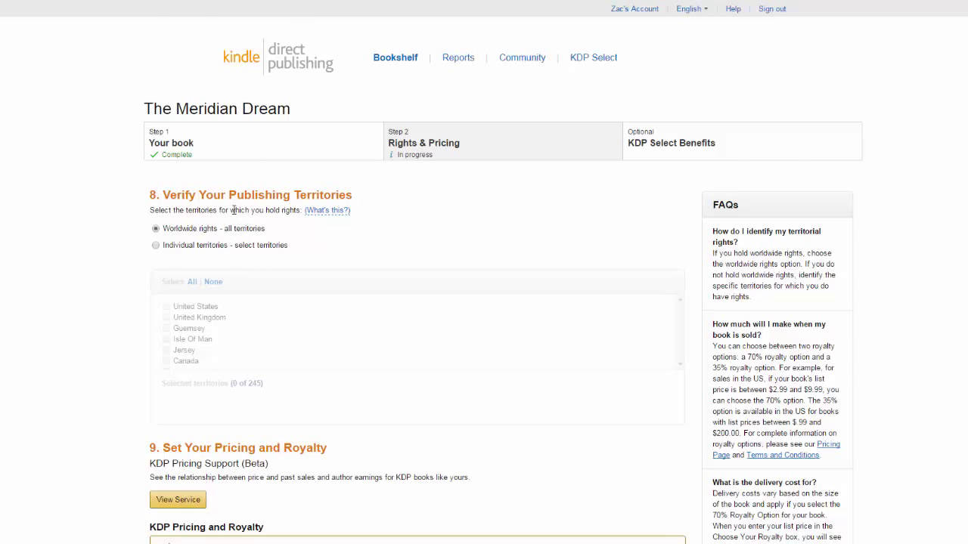
- Accept the rights confirmation and publish the book with worldwide rights, 35% royalty and a list price of 0.99 USD
scroll(291, 236, "down", 4)
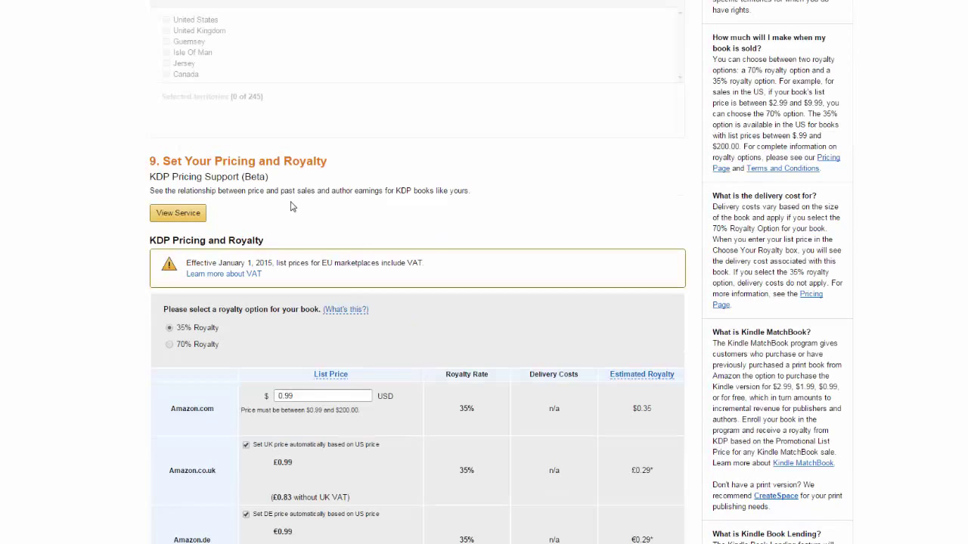
scroll(319, 207, "down", 1)
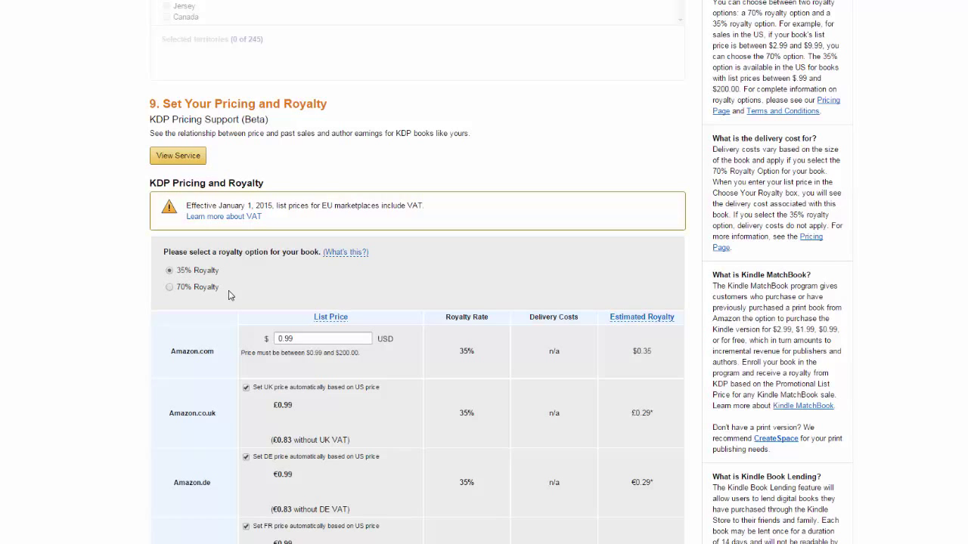
scroll(231, 296, "down", 12)
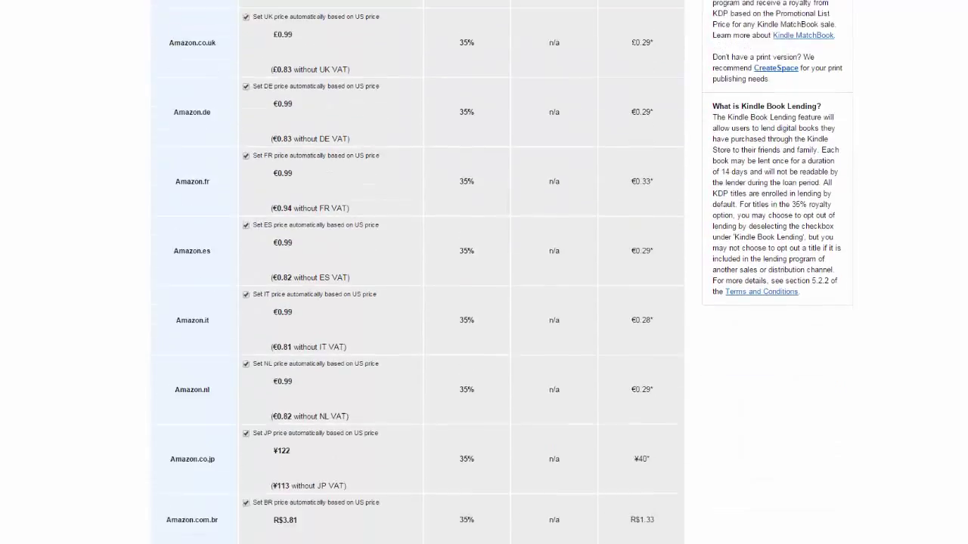
scroll(505, 274, "down", 5)
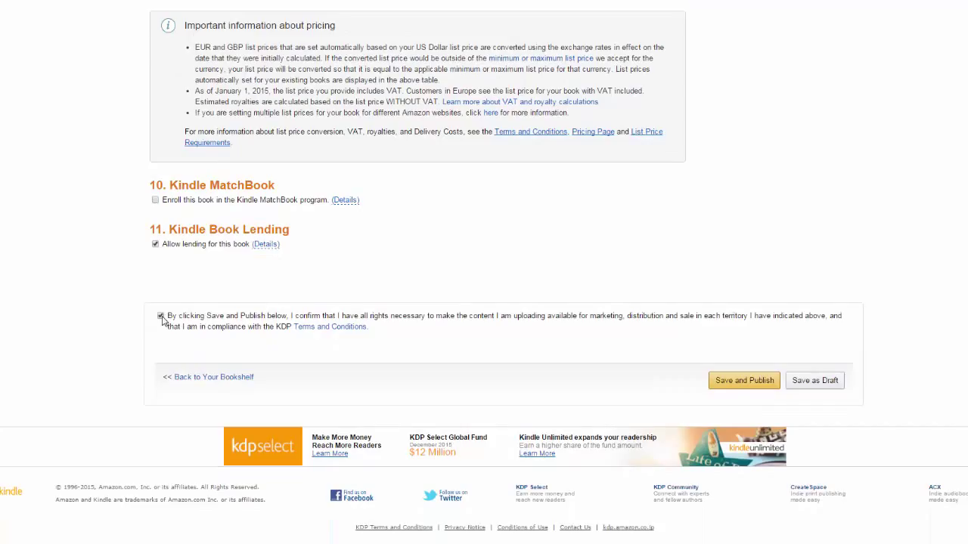
left_click(737, 382)
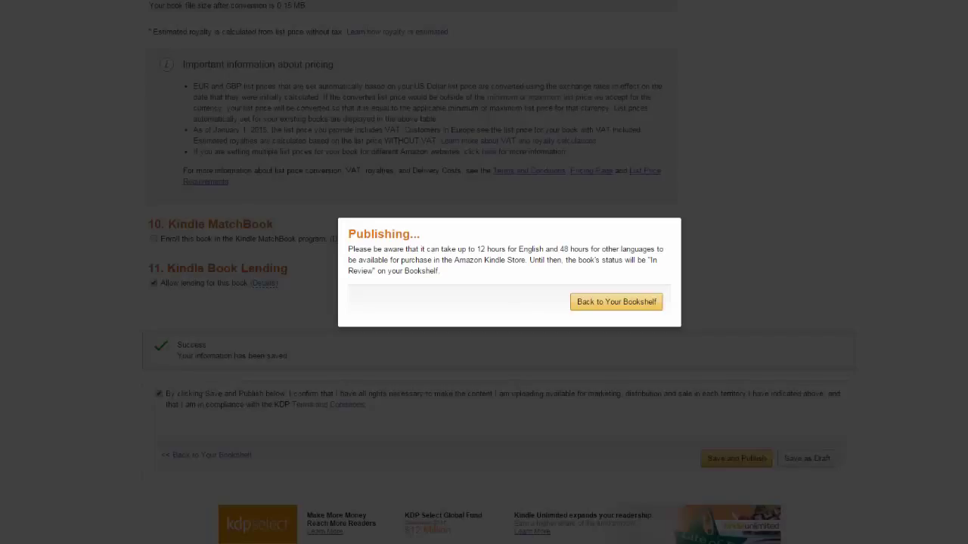